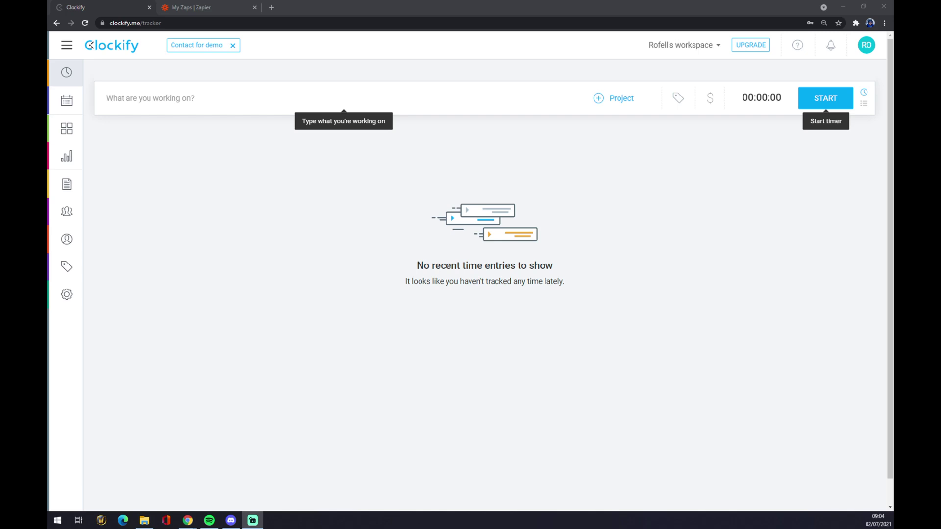
click(343, 202)
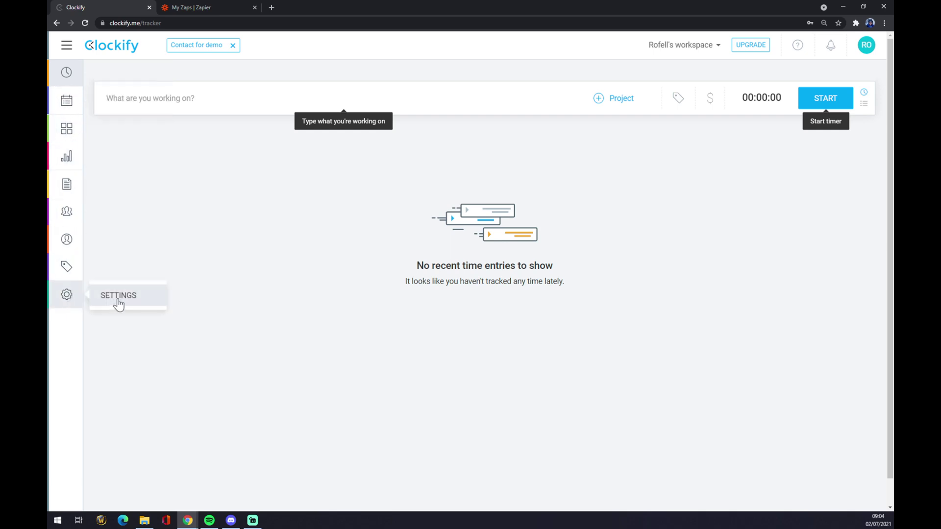
click(118, 303)
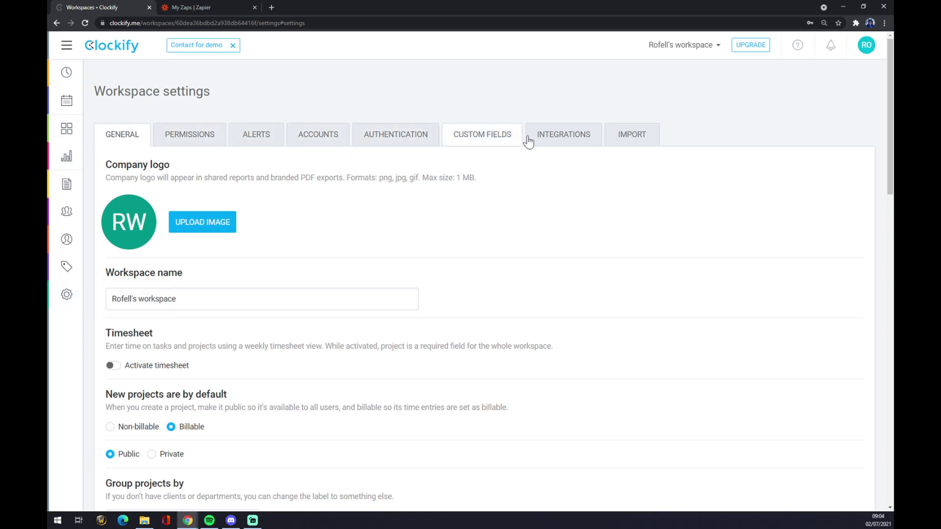
click(563, 145)
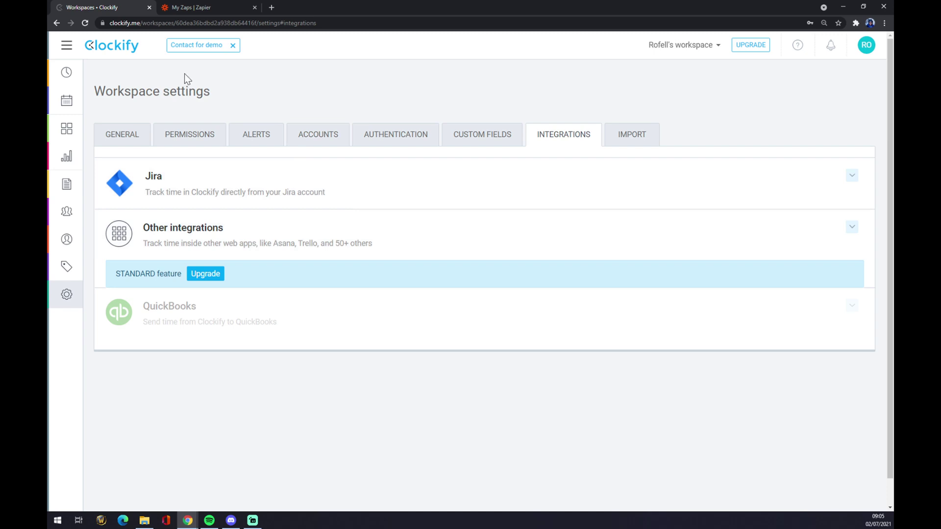
Step: Start a new zap and name it 'Clockify to outlook'
click(196, 10)
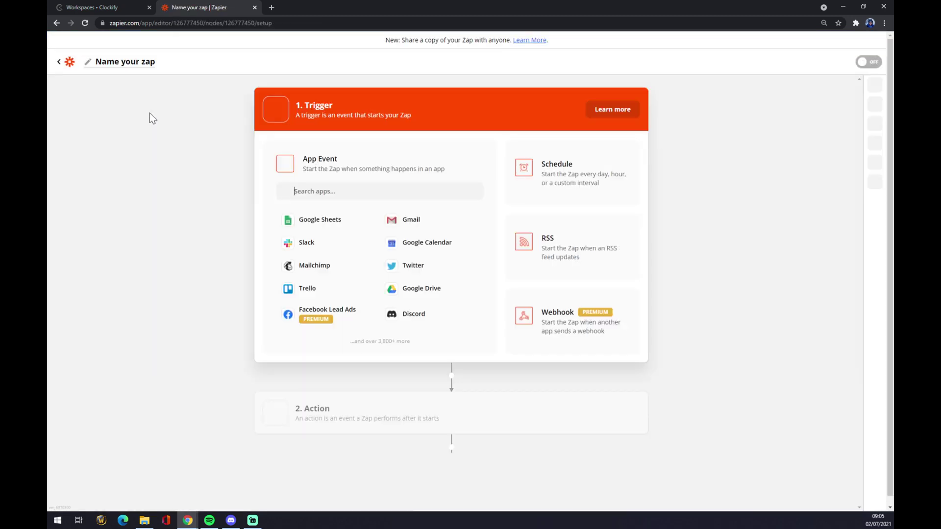
click(145, 67)
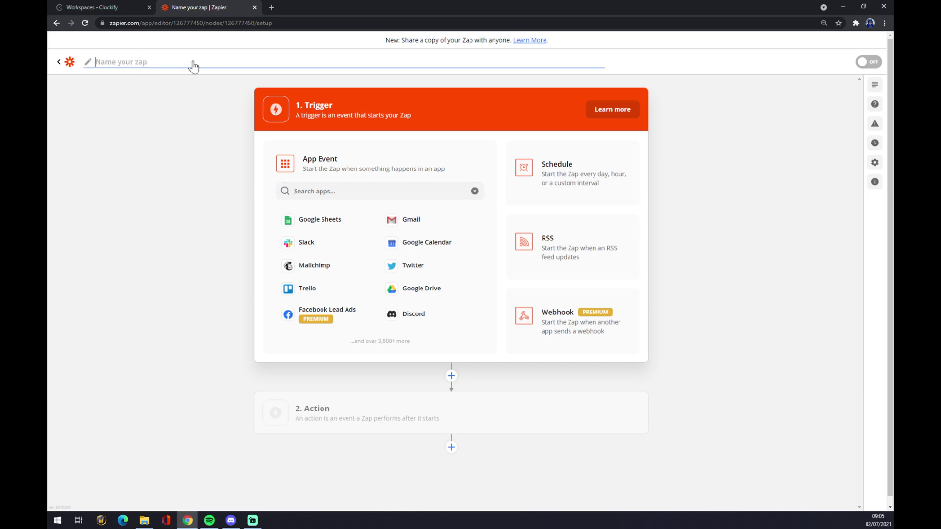
text(Clockify to outlook)
key(Return)
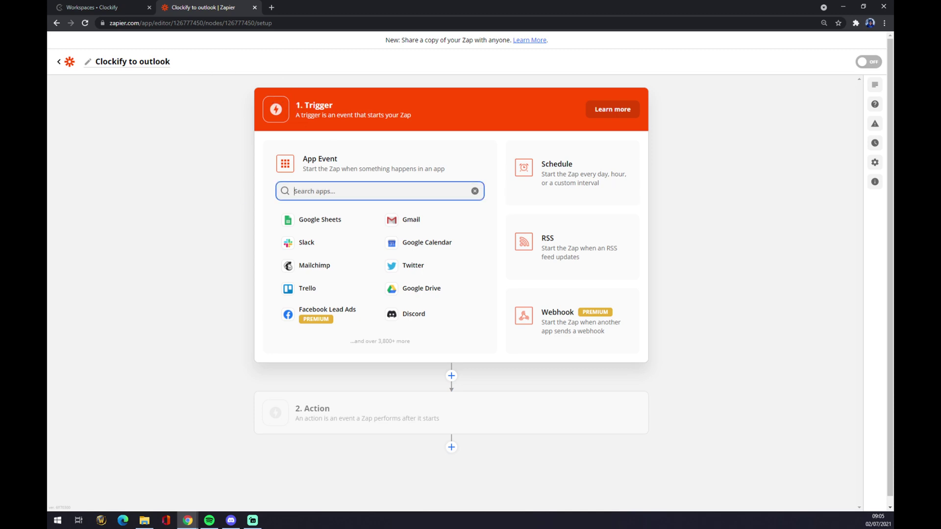
Step: Choose Clockify as the trigger app with the New Project trigger event
drag(295, 105, 370, 105)
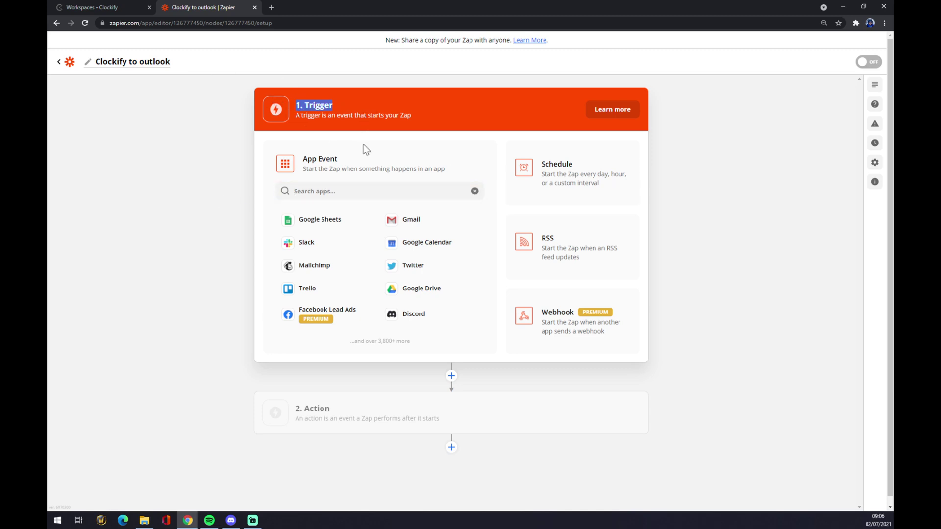
click(365, 191)
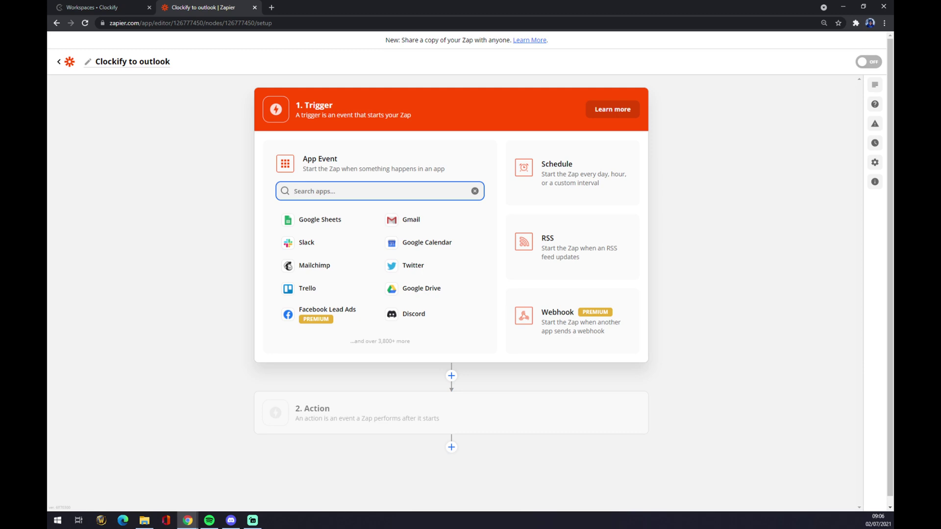
text(clockify)
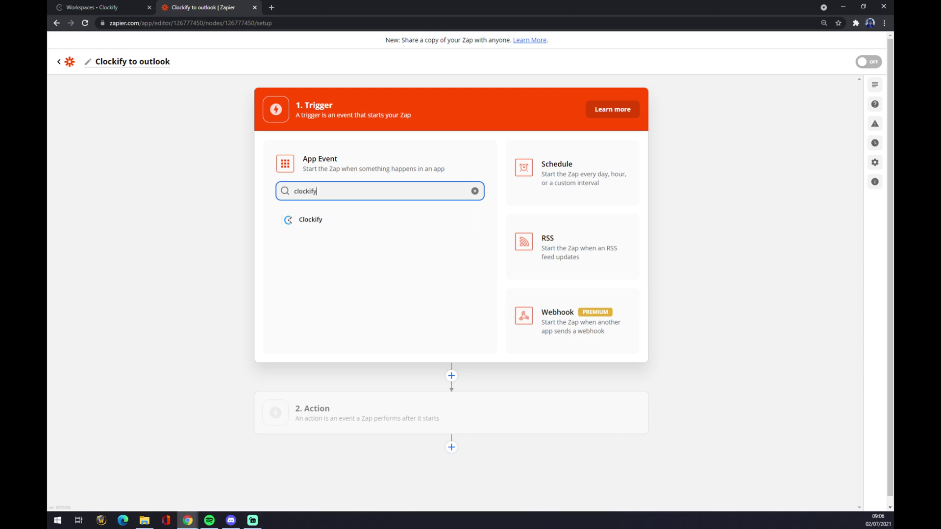
click(300, 226)
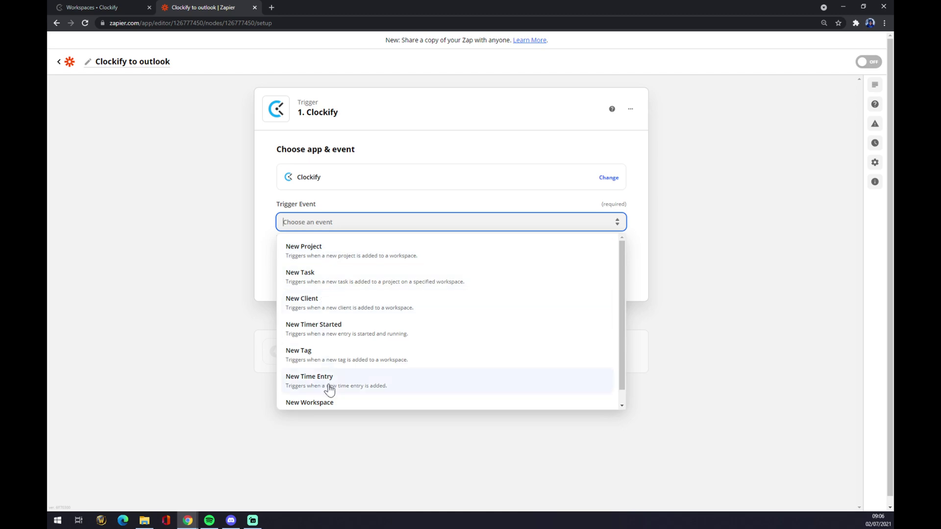
click(336, 256)
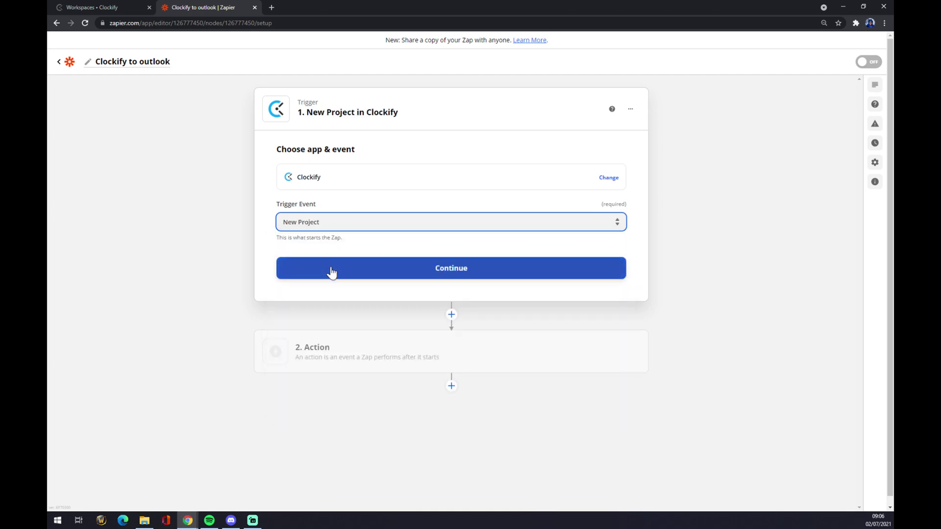
Step: Confirm the trigger and select the existing Clockify account for it
click(343, 269)
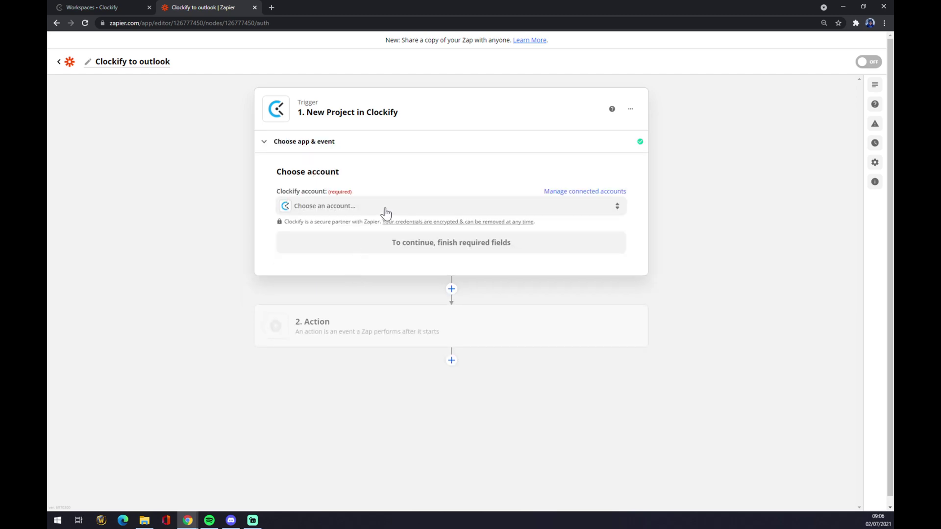
click(369, 210)
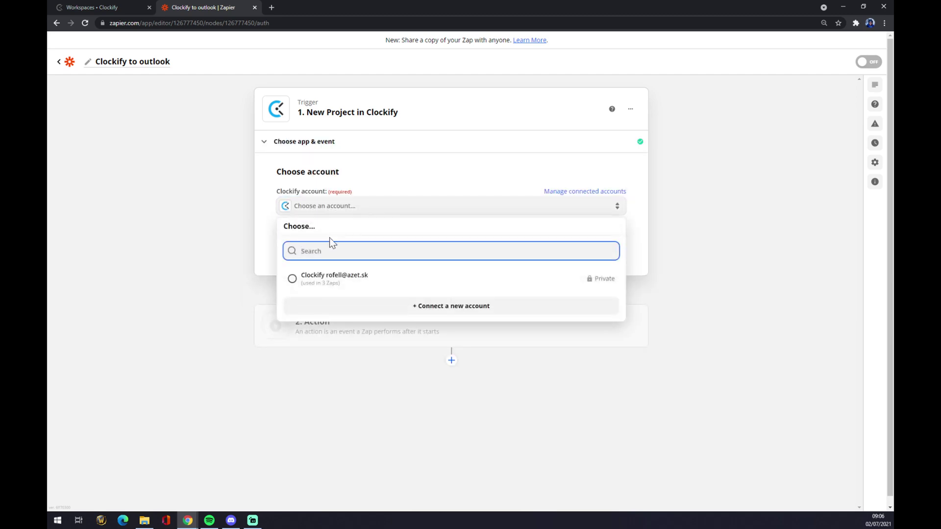
click(338, 283)
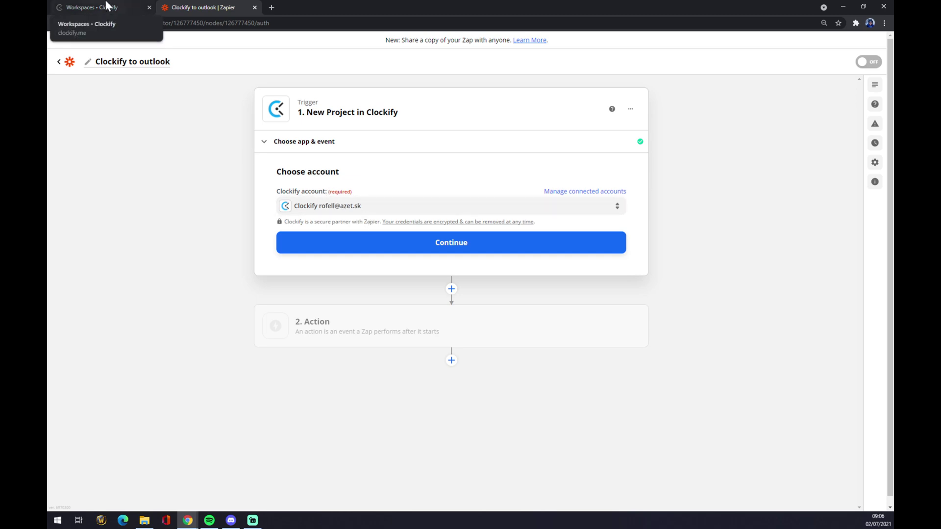
click(96, 12)
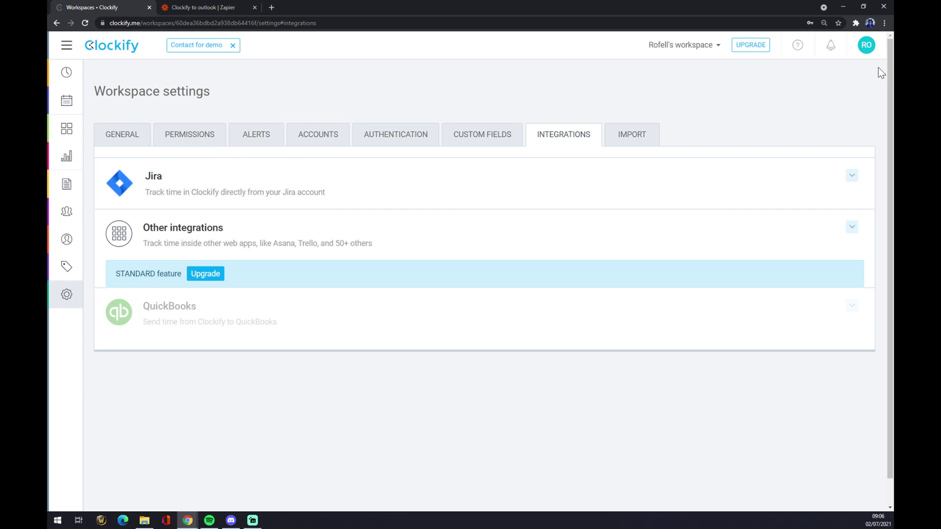
click(865, 47)
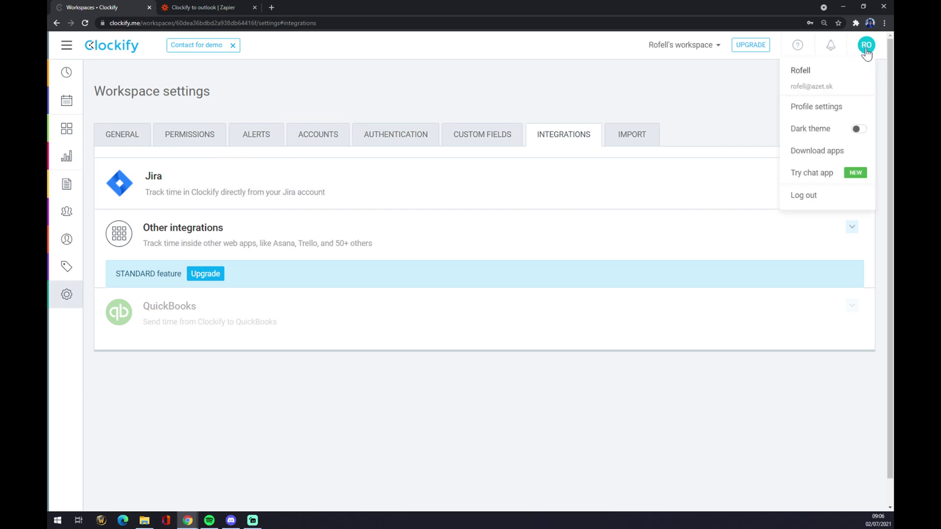
click(817, 107)
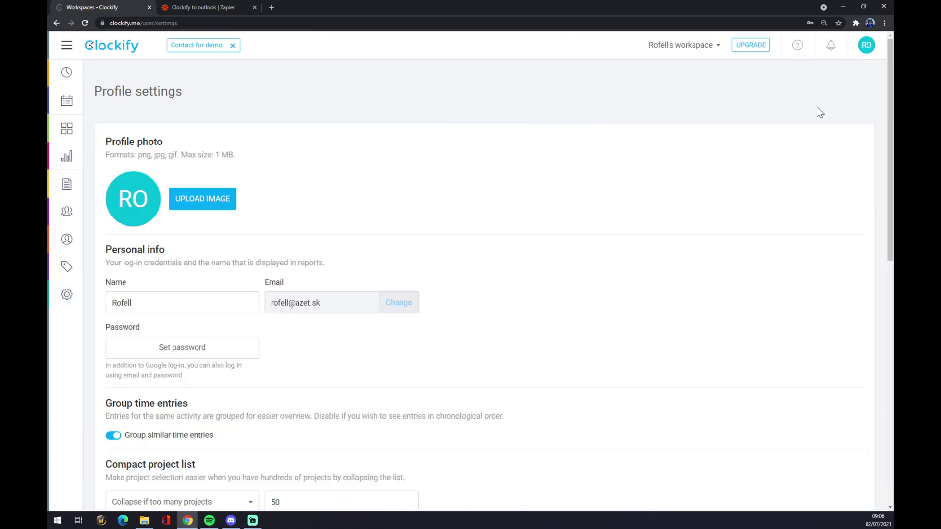
scroll(333, 259, down, 10)
click(321, 251)
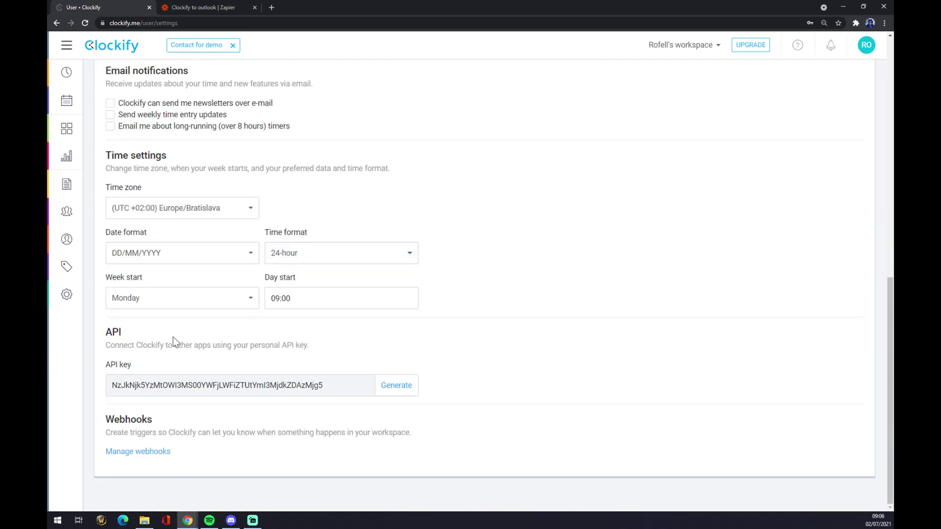
Step: Set the trigger's Clockify workspace, finish the trigger setup, and open the Action step
click(200, 6)
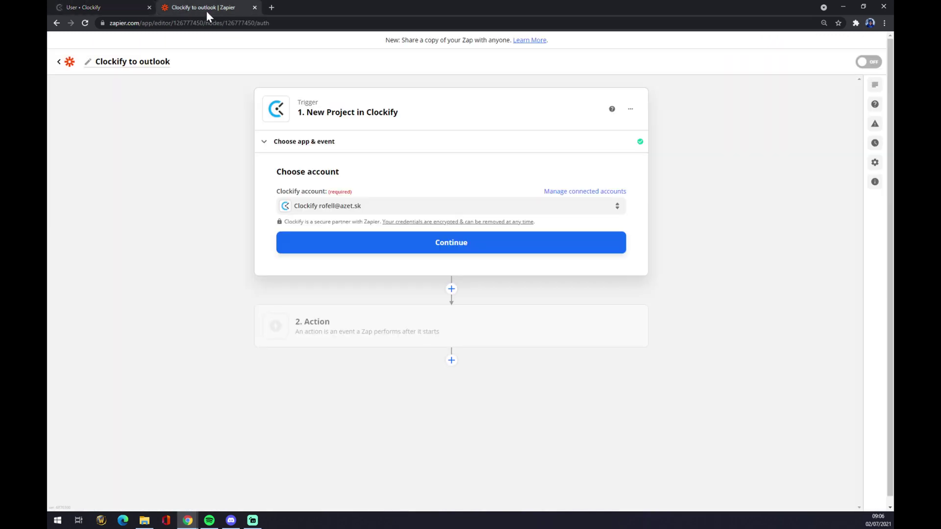
click(447, 254)
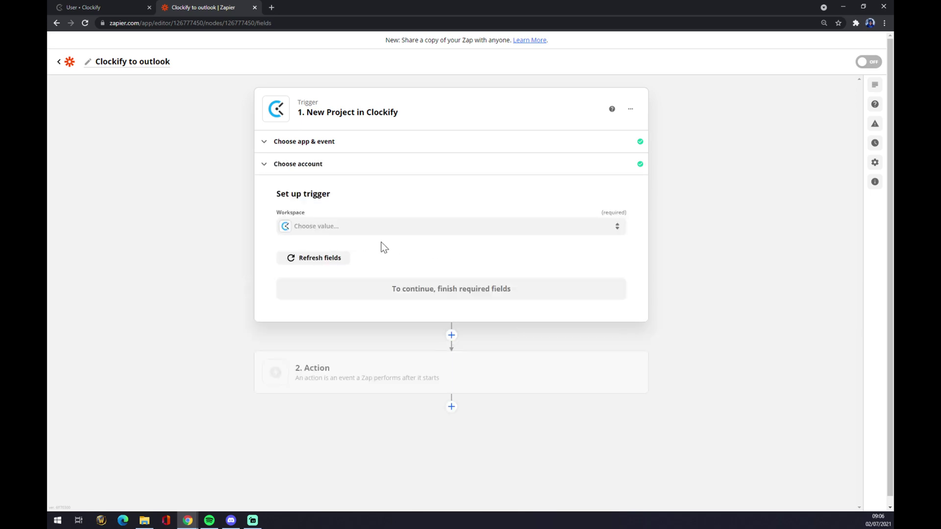
click(324, 235)
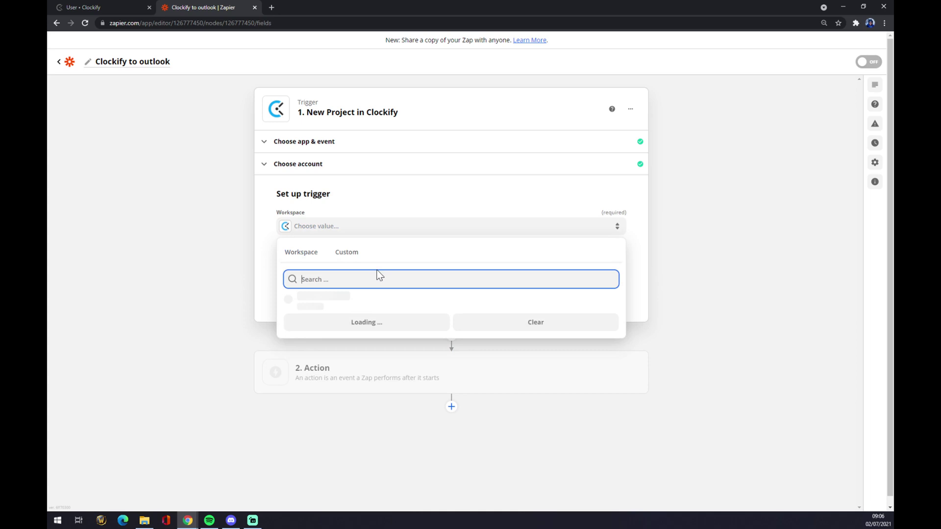
click(338, 303)
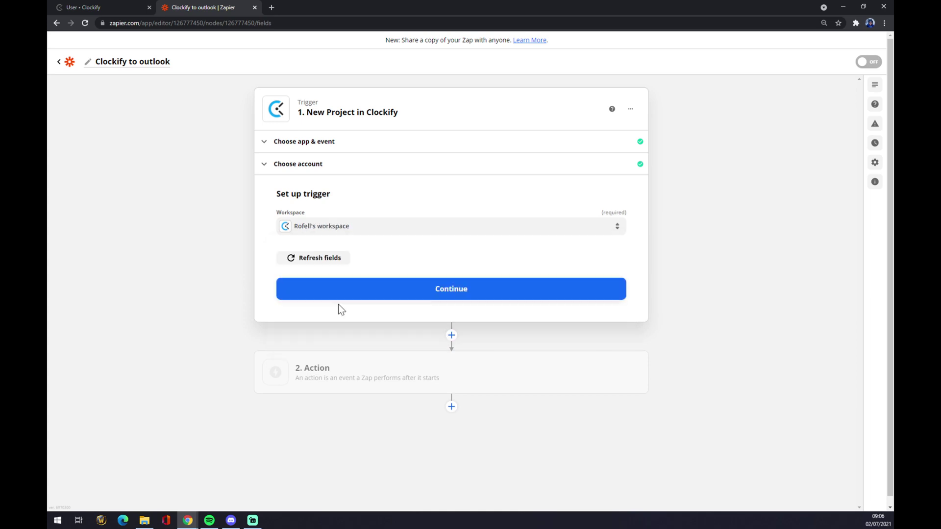
click(432, 299)
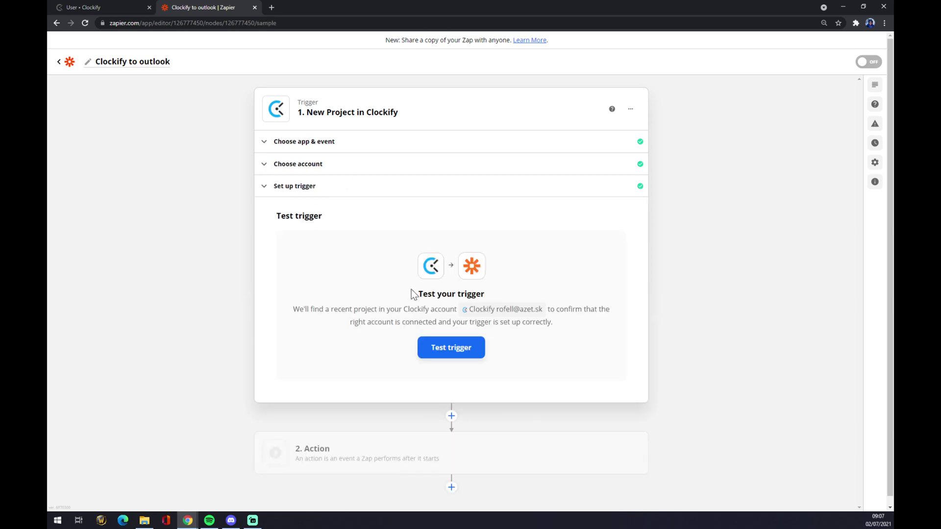
click(332, 457)
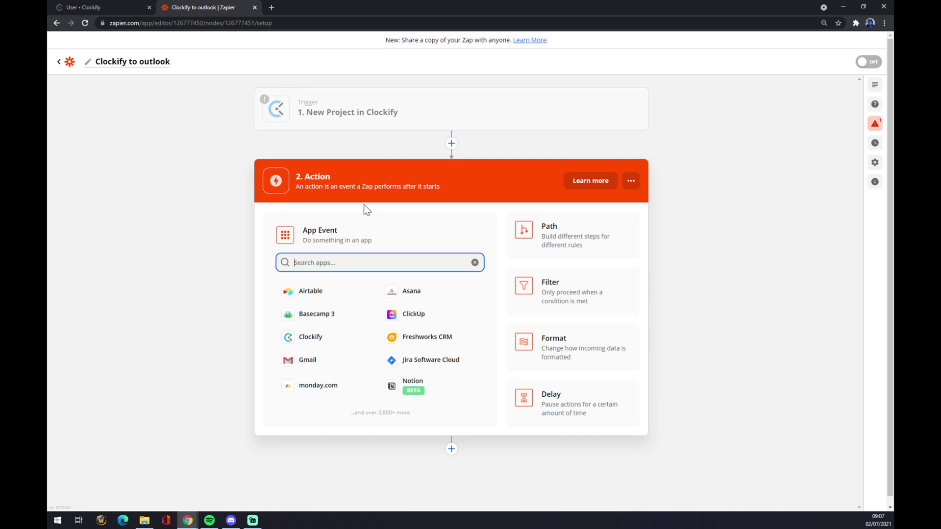
Step: Set the action to Microsoft Outlook with the Update Contact event and continue
text(outlok)
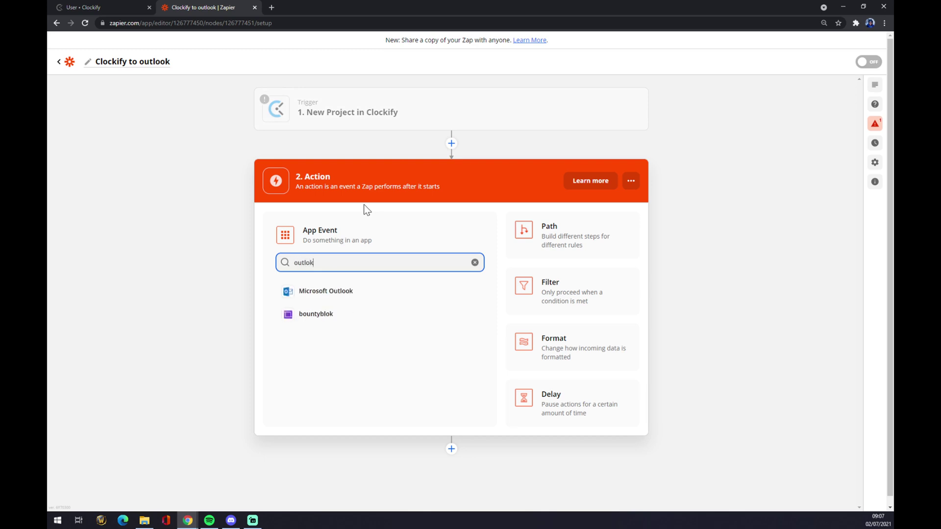
click(340, 292)
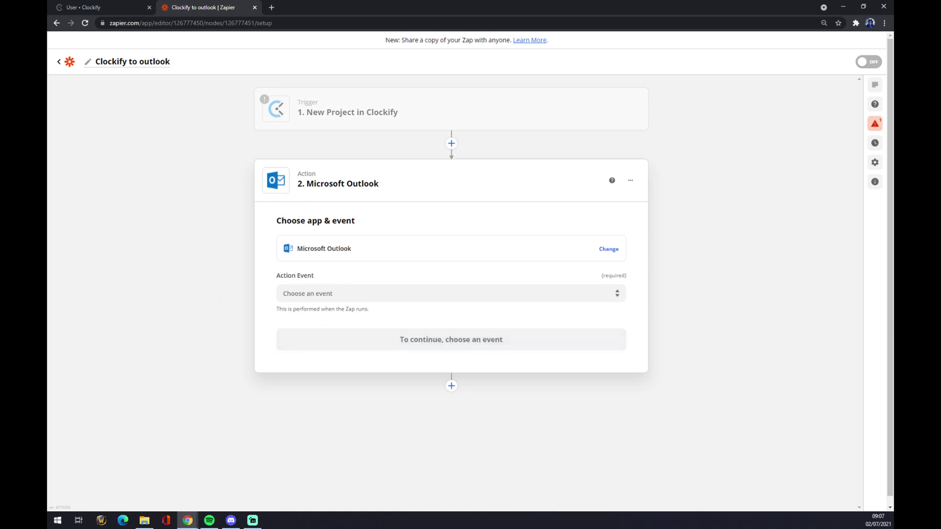
click(326, 299)
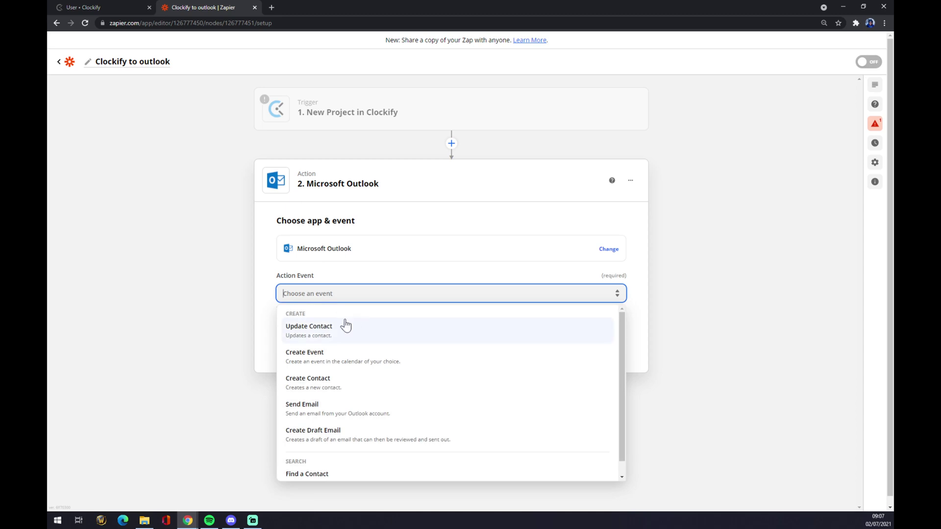
click(362, 333)
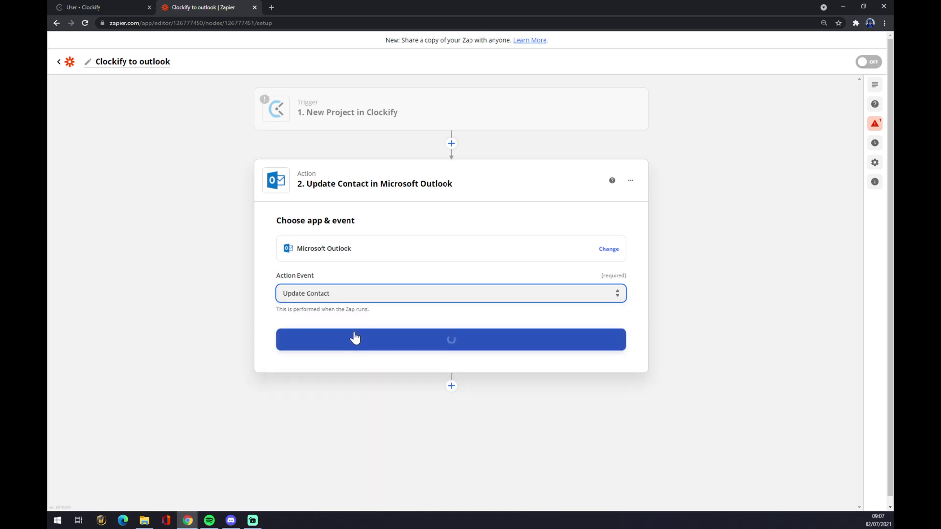
click(352, 345)
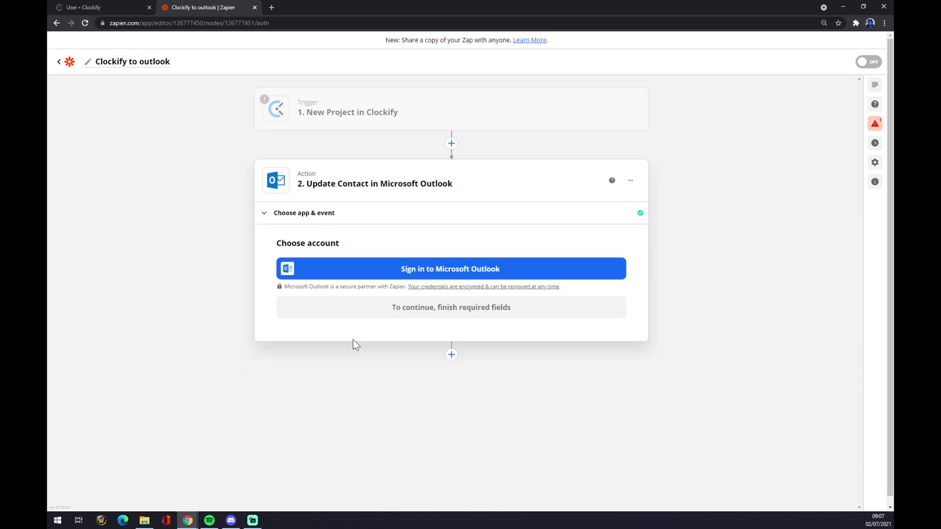